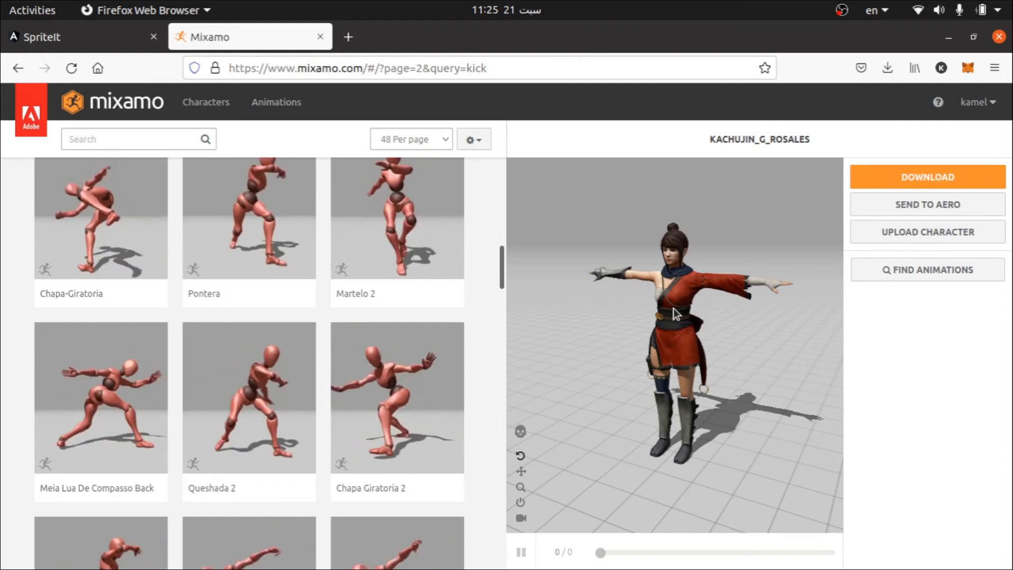
Step: Switch to the Sprite it site, start an anonymous session and begin a new request
{"action": "left_click", "coordinate": [59, 36]}
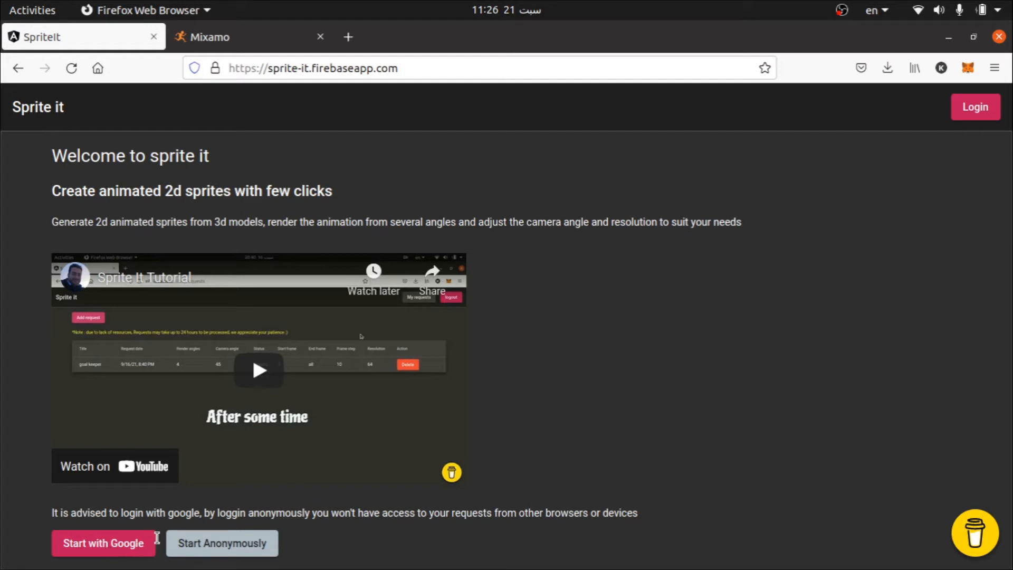
{"action": "left_click", "coordinate": [212, 549]}
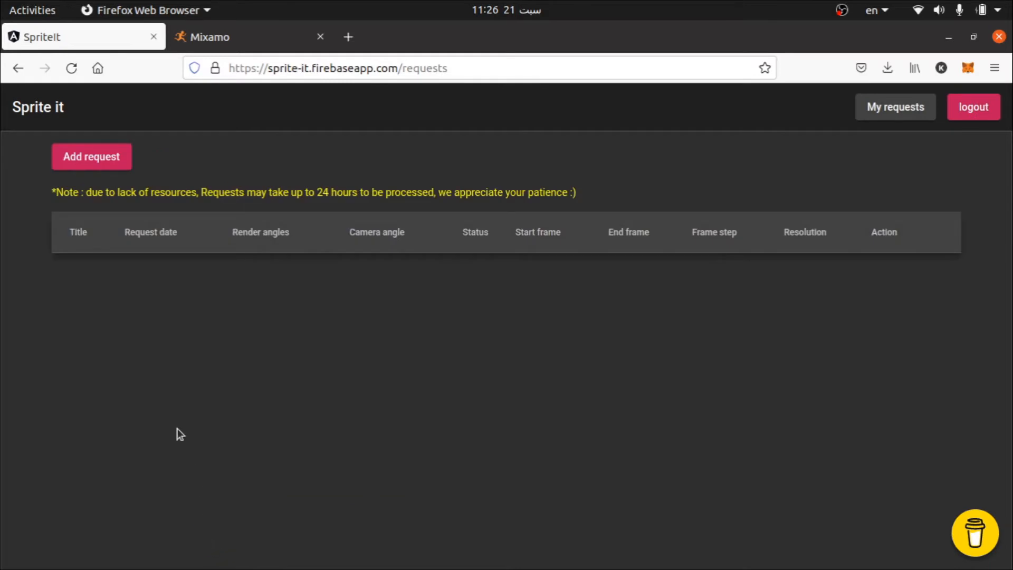
{"action": "left_click", "coordinate": [108, 159]}
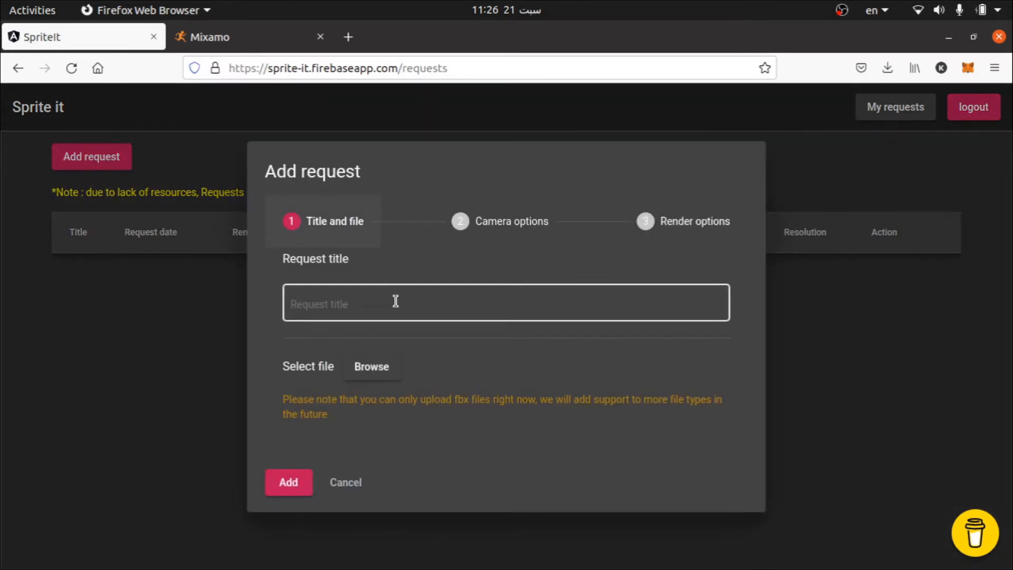
Step: Title the request "kick" and select Chapa Giratoria 2.fbx from the Desktop as its file
{"action": "left_click", "coordinate": [391, 301]}
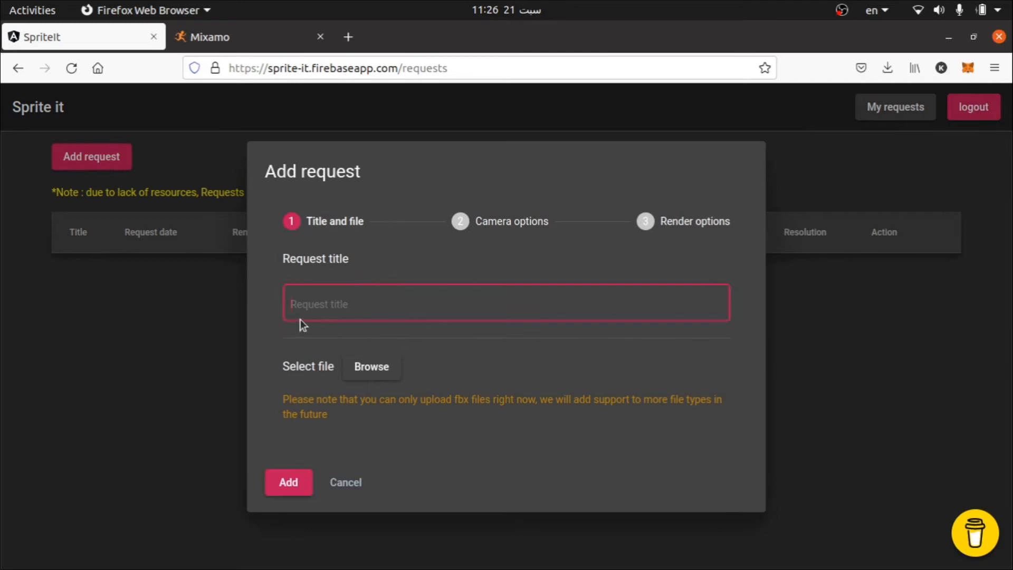
{"action": "type", "text": "kicki"}
{"action": "left_click", "coordinate": [399, 376]}
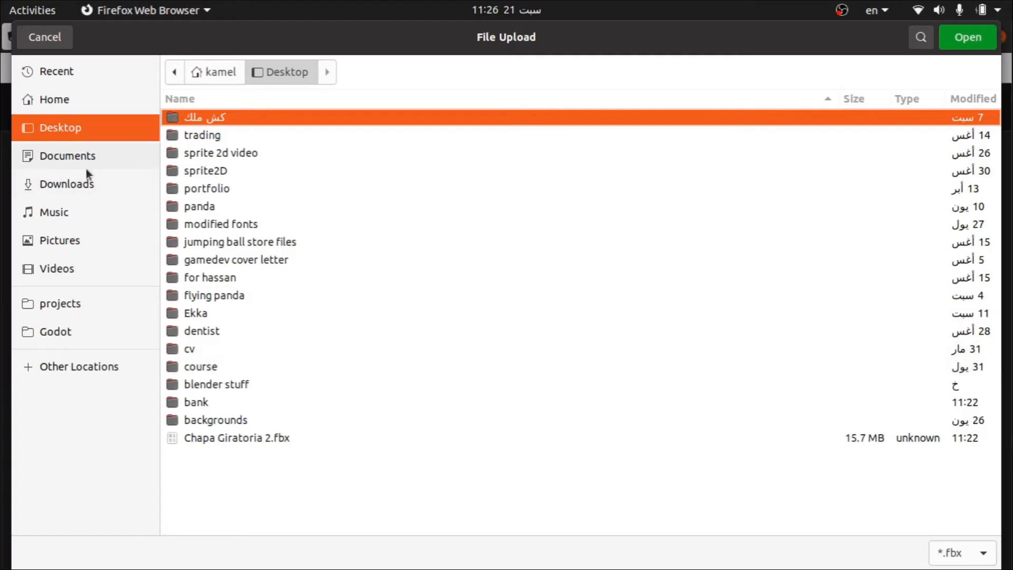
{"action": "left_click", "coordinate": [61, 132]}
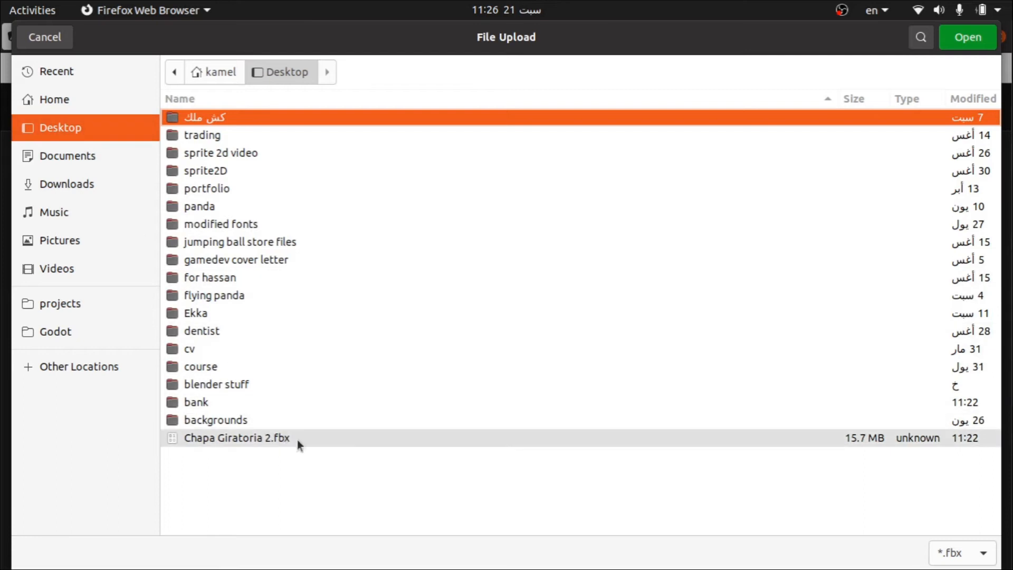
{"action": "double_click", "coordinate": [296, 439]}
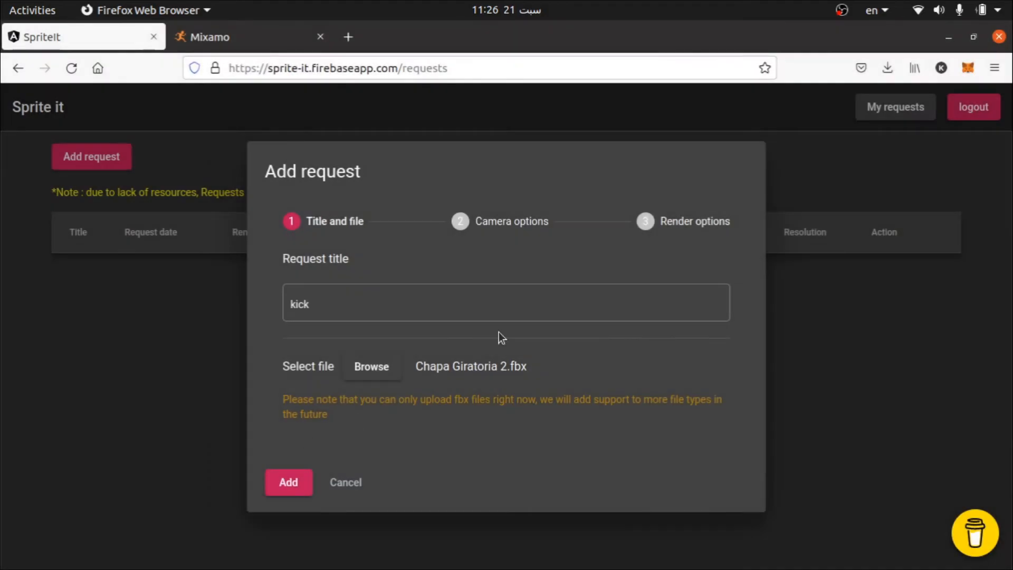
Step: Set the request's camera options to render from 8 angles
{"action": "left_click", "coordinate": [506, 226]}
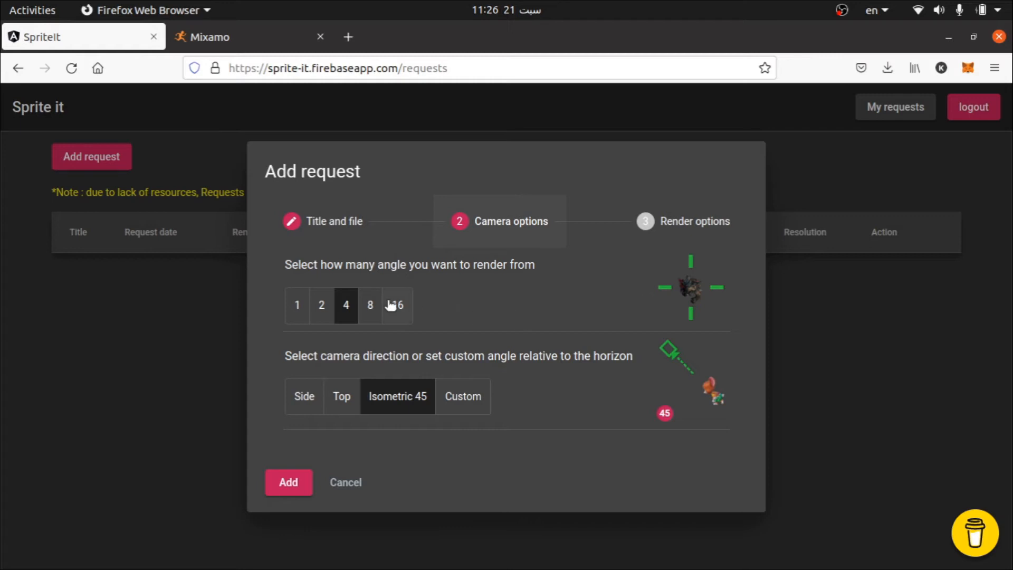
{"action": "left_click", "coordinate": [371, 309]}
{"action": "left_click", "coordinate": [400, 310]}
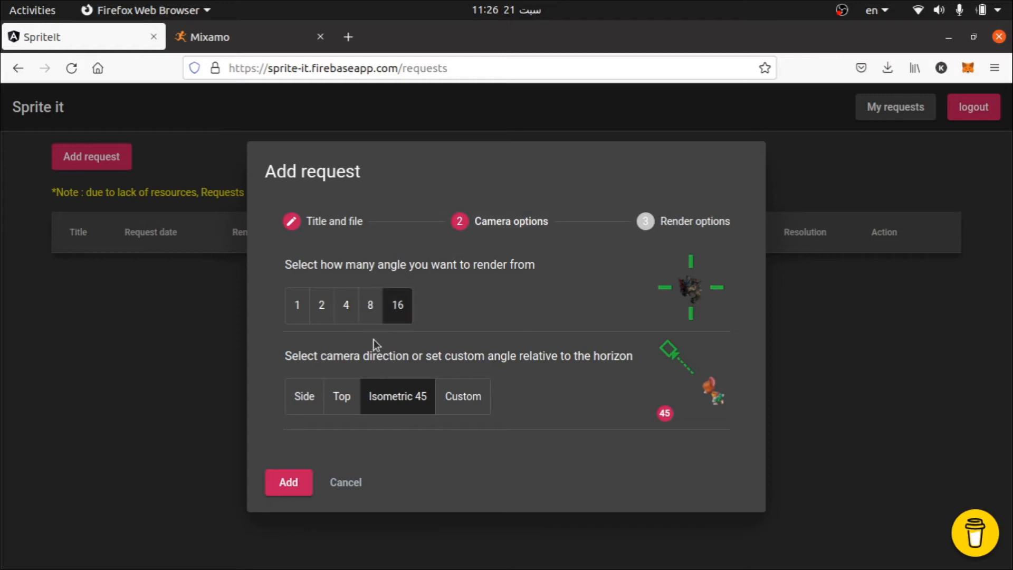
{"action": "left_click", "coordinate": [371, 310]}
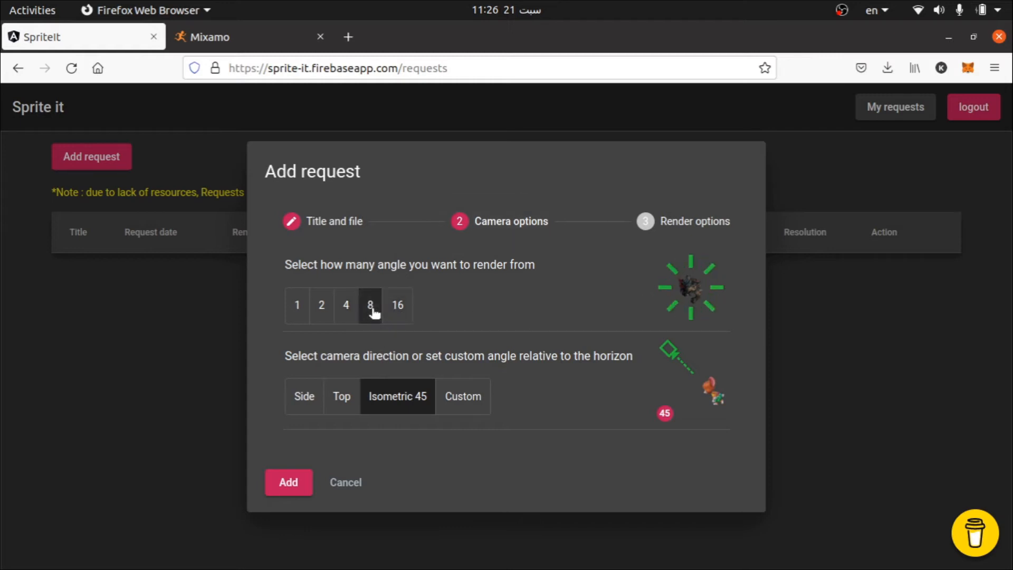
{"action": "left_click", "coordinate": [299, 311]}
{"action": "left_click", "coordinate": [323, 312]}
{"action": "left_click", "coordinate": [376, 314]}
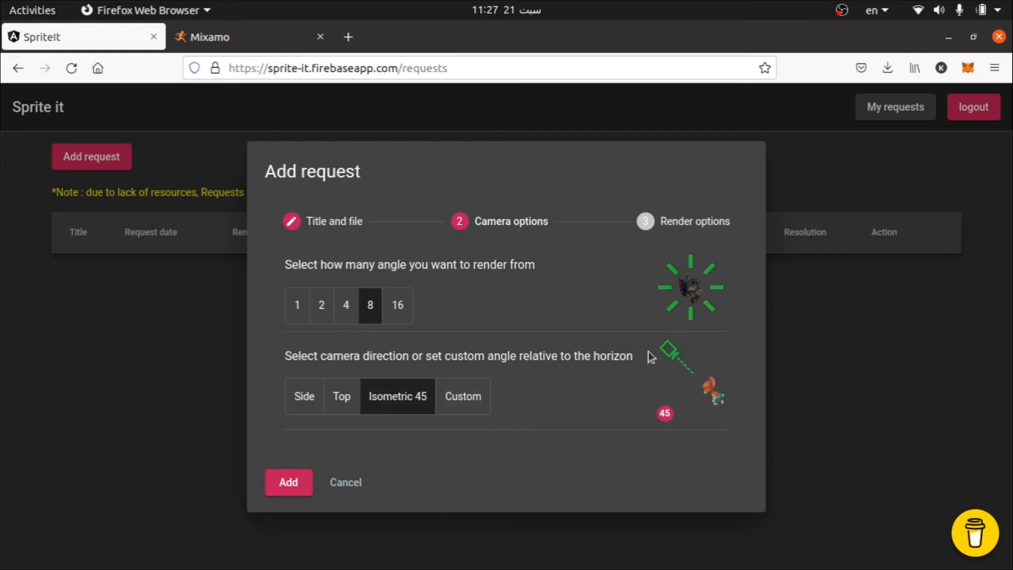
Step: Try the Top, Side and custom 58-degree camera directions, and return the direction to Isometric 45
{"action": "left_click", "coordinate": [343, 404]}
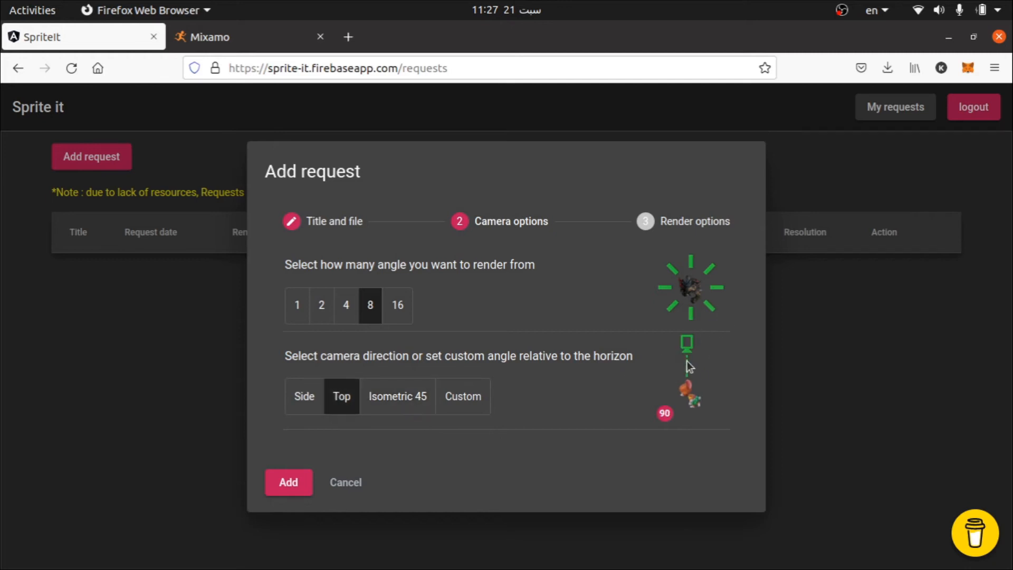
{"action": "left_click", "coordinate": [313, 397]}
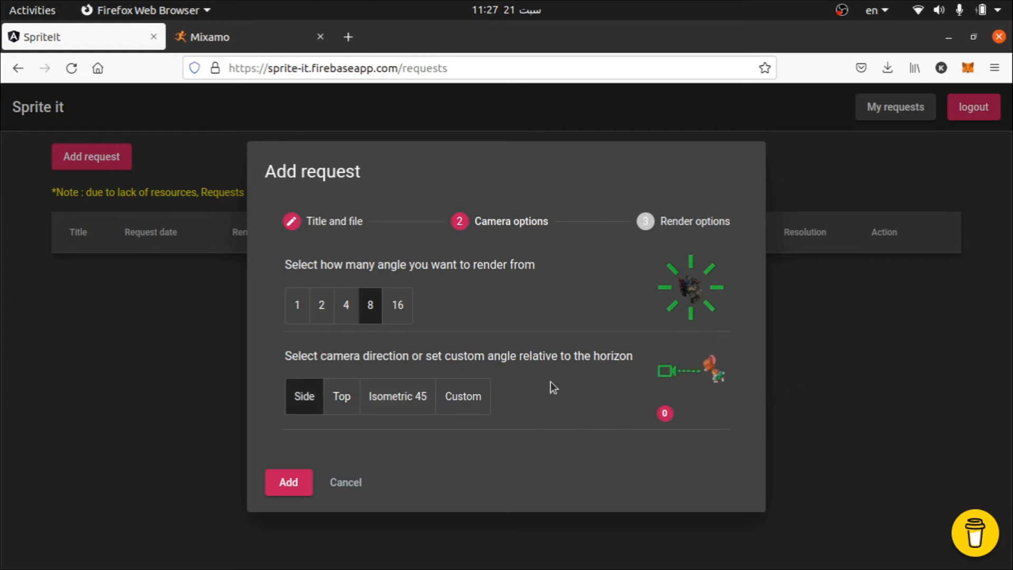
{"action": "left_click", "coordinate": [483, 396]}
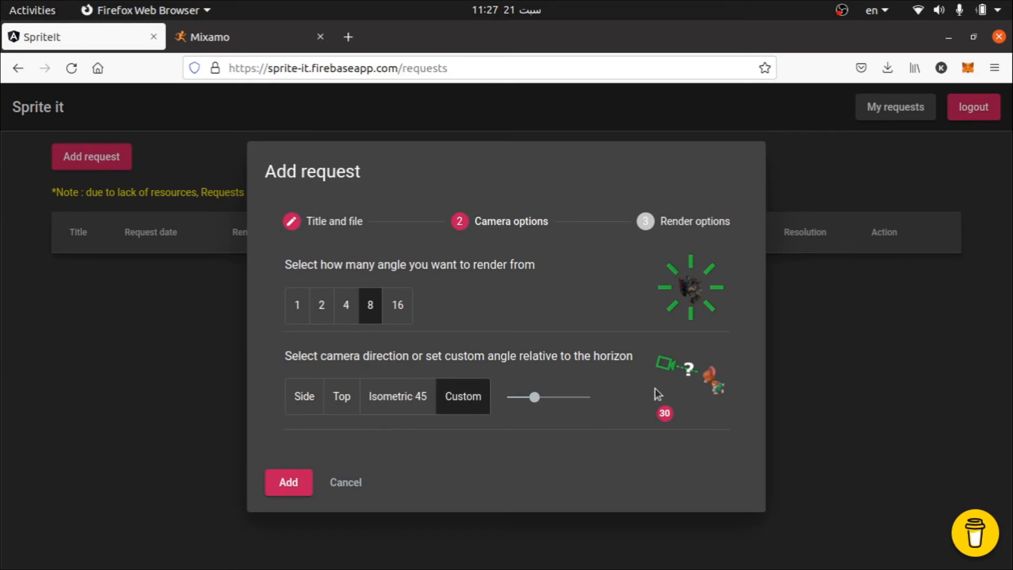
{"action": "left_click_drag", "start_coordinate": [535, 397], "coordinate": [560, 405]}
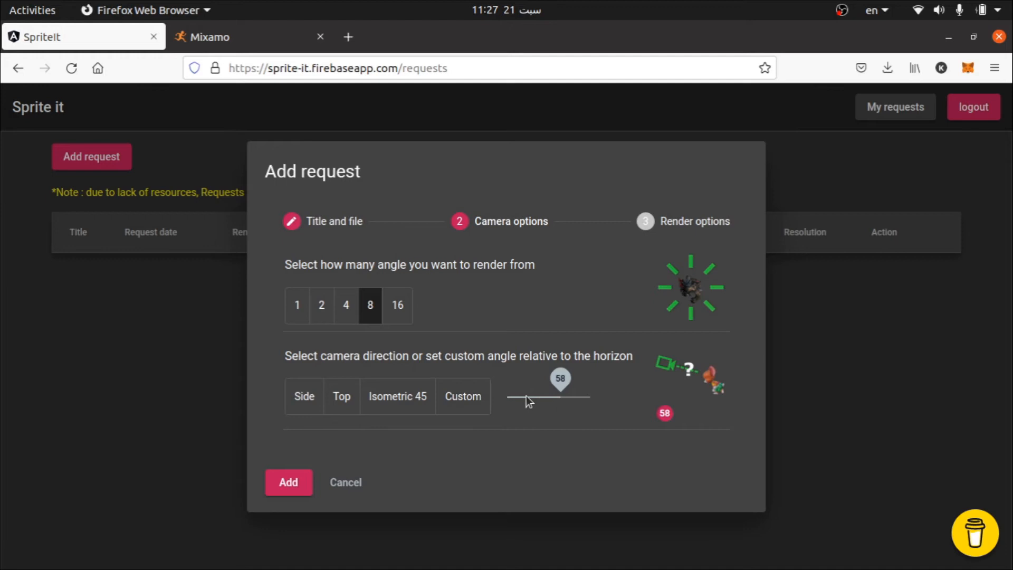
{"action": "left_click", "coordinate": [412, 402]}
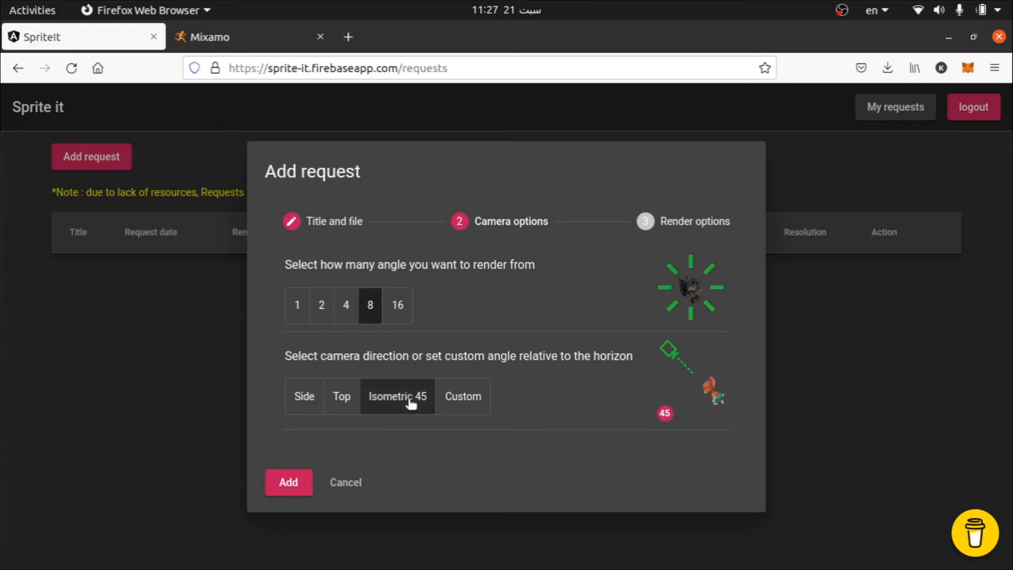
Step: Set the render options to a frame step of 5 and a resolution of 128 * 128
{"action": "left_click", "coordinate": [663, 232]}
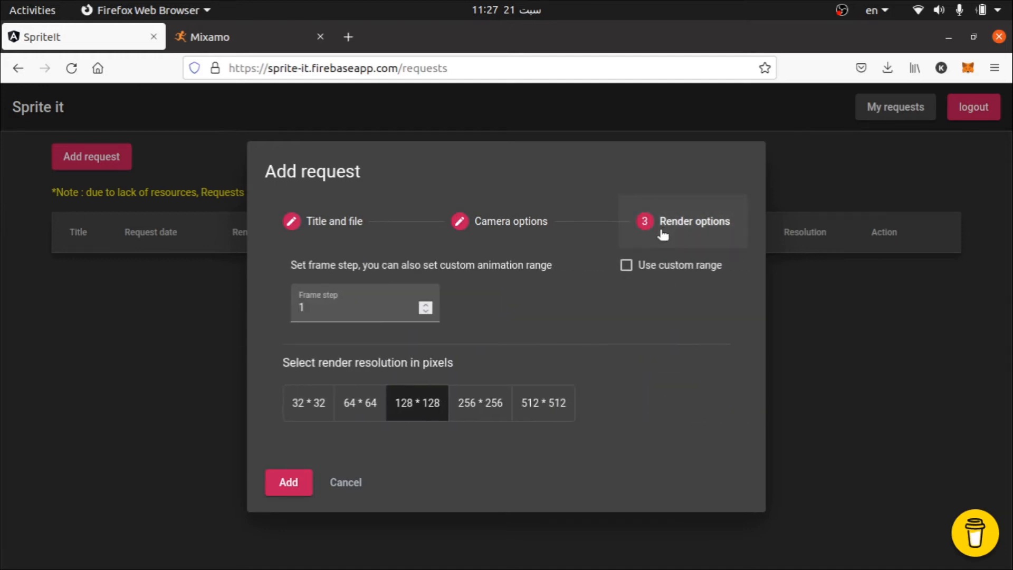
{"action": "double_click", "coordinate": [352, 310]}
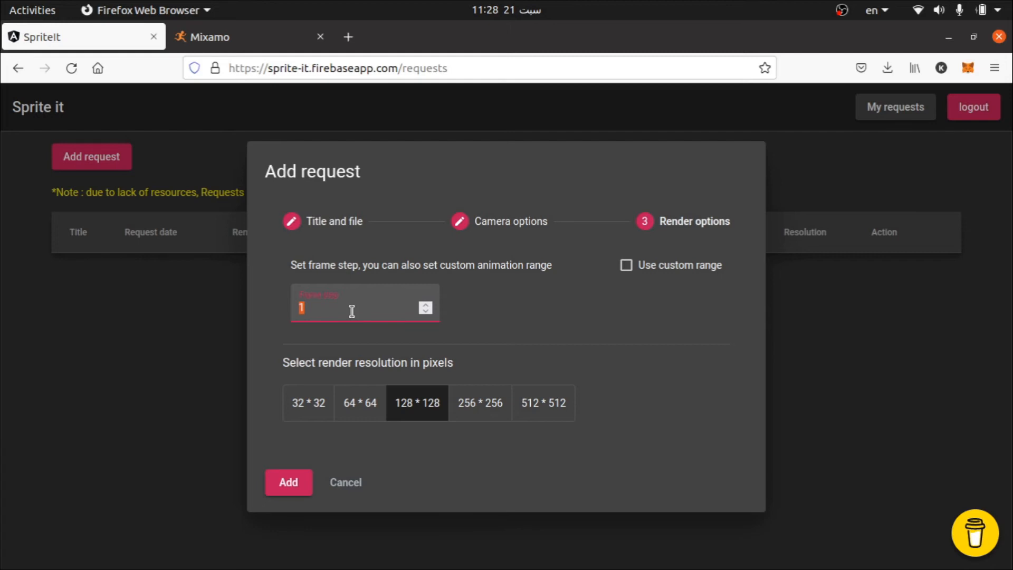
{"action": "type", "text": "5"}
{"action": "left_click", "coordinate": [421, 408]}
{"action": "left_click", "coordinate": [287, 481]}
Step: Try a custom animation range with start frame 50 and end frame 200, and turn the custom range back off
{"action": "left_click", "coordinate": [636, 268]}
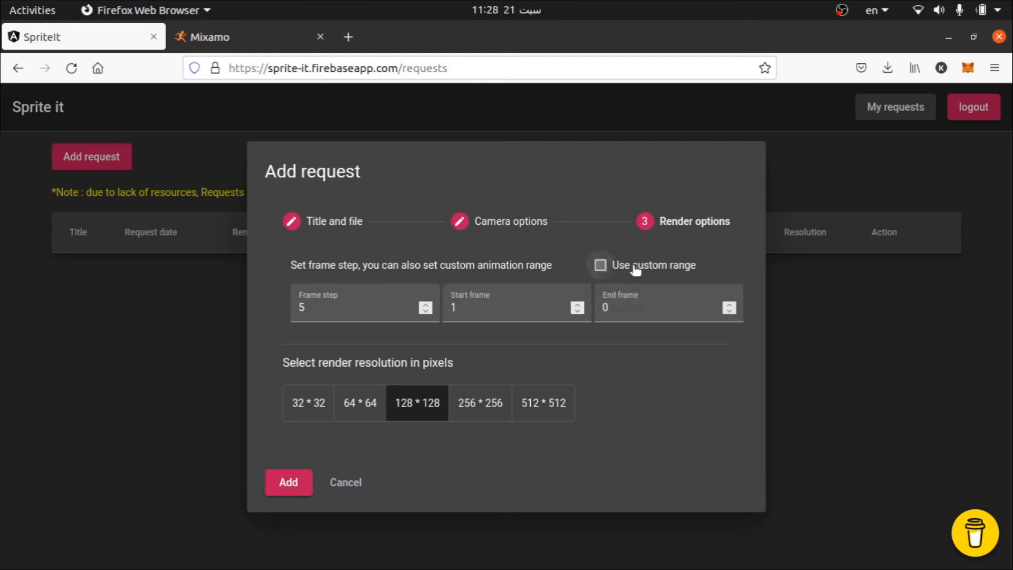
{"action": "left_click", "coordinate": [507, 304]}
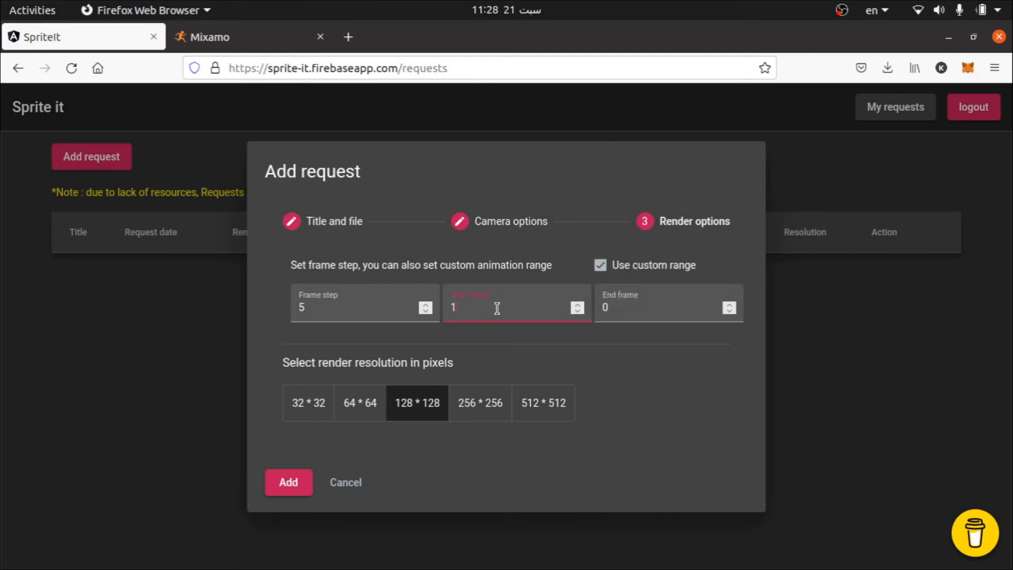
{"action": "double_click", "coordinate": [497, 309]}
{"action": "type", "text": "50"}
{"action": "left_click", "coordinate": [622, 304]}
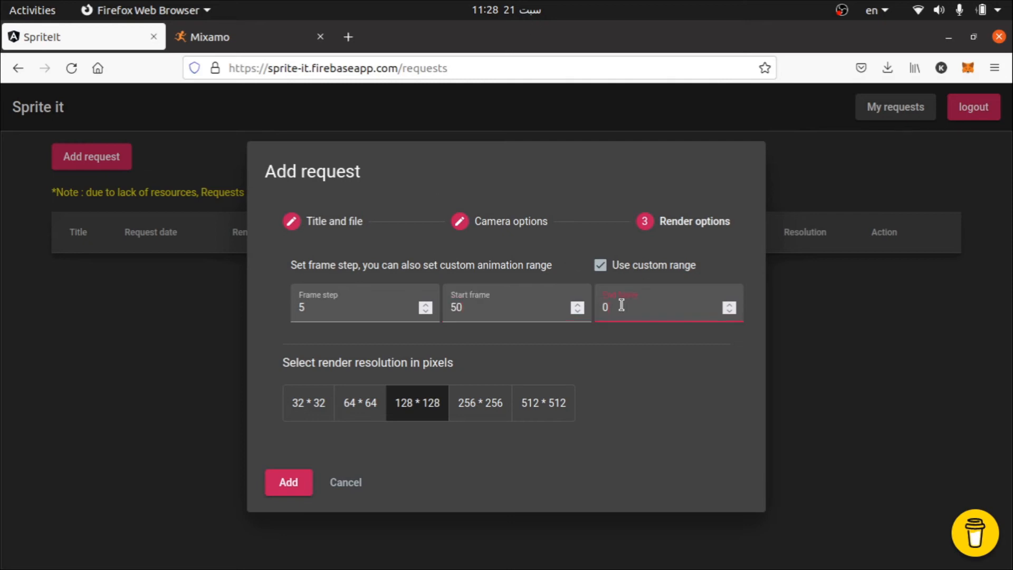
{"action": "double_click", "coordinate": [622, 305]}
{"action": "type", "text": "200"}
{"action": "left_click", "coordinate": [601, 265]}
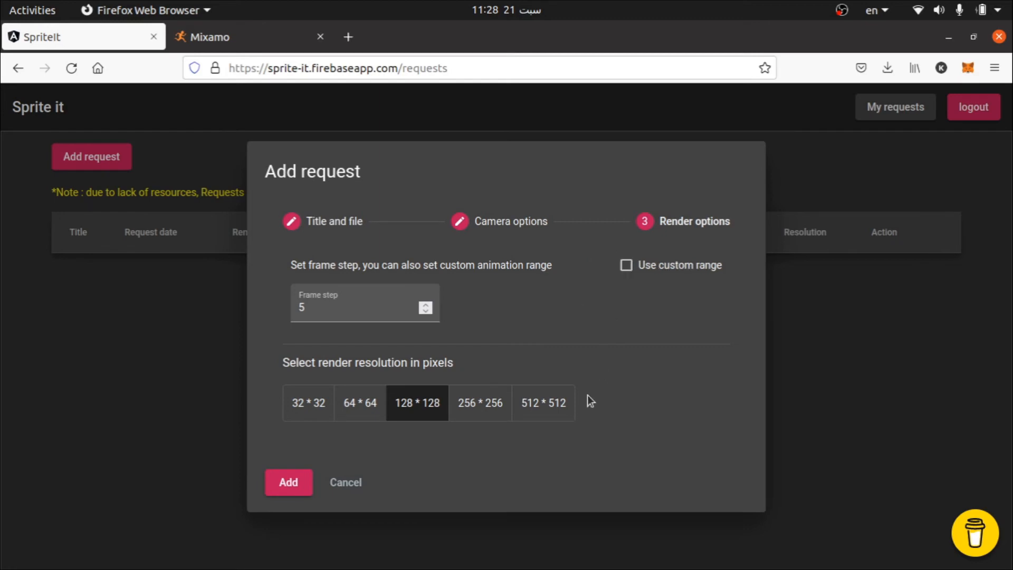
Step: Submit the kick render request and dismiss the notification
{"action": "left_click", "coordinate": [283, 483]}
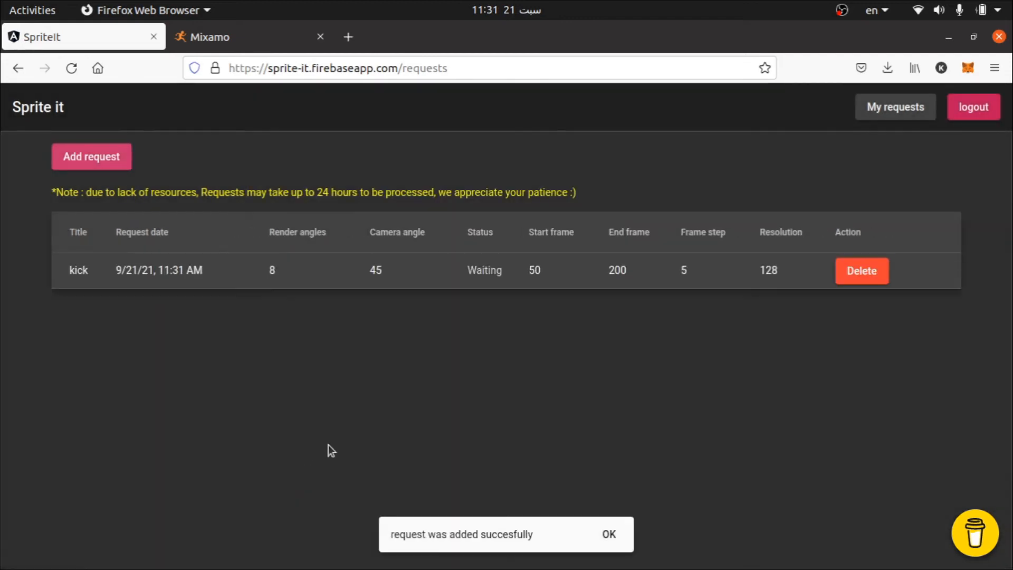
{"action": "left_click", "coordinate": [595, 533]}
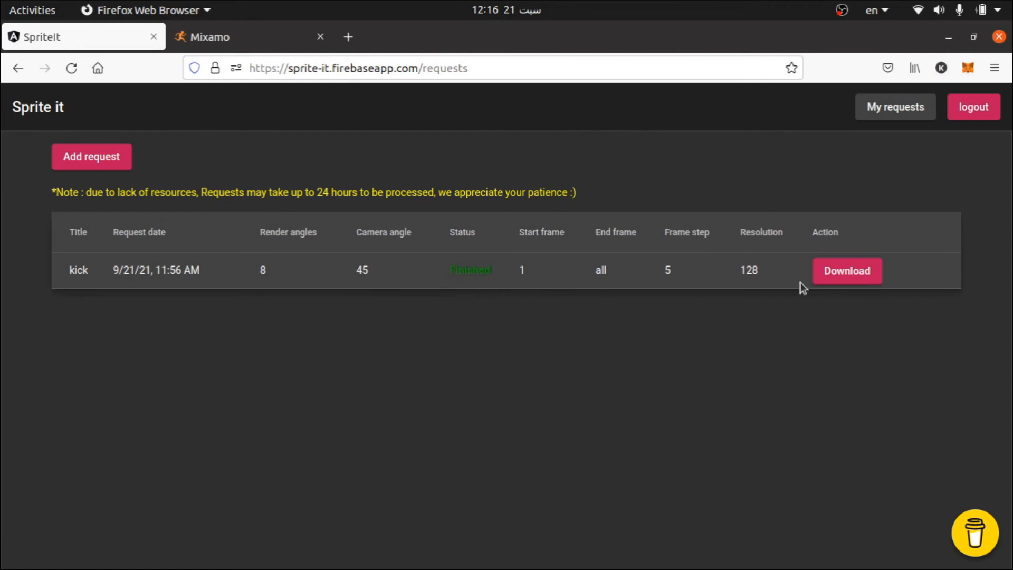
Step: Download the finished kick request as a zip file and show it in the Downloads folder
{"action": "left_click", "coordinate": [842, 274]}
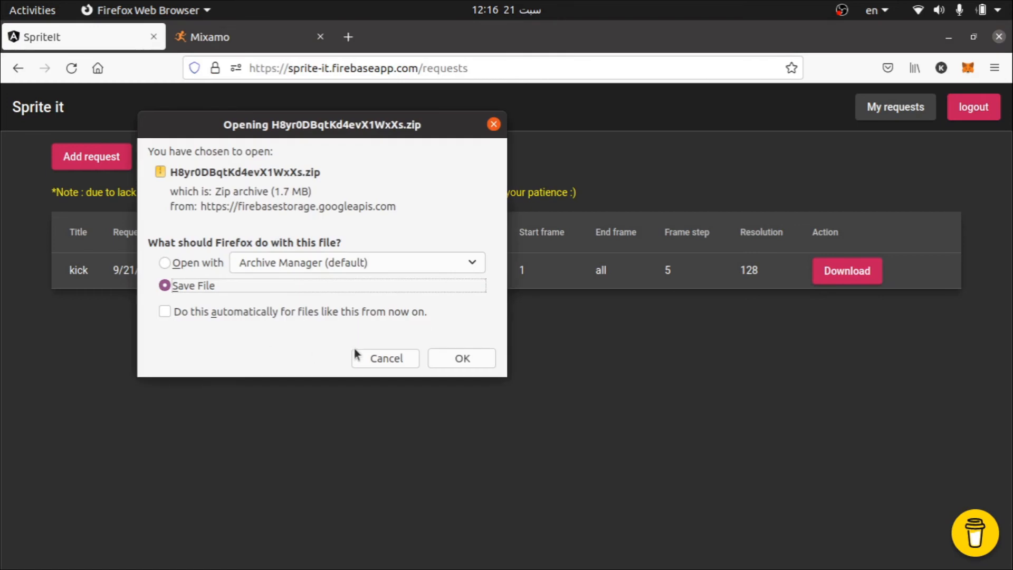
{"action": "left_click", "coordinate": [451, 359]}
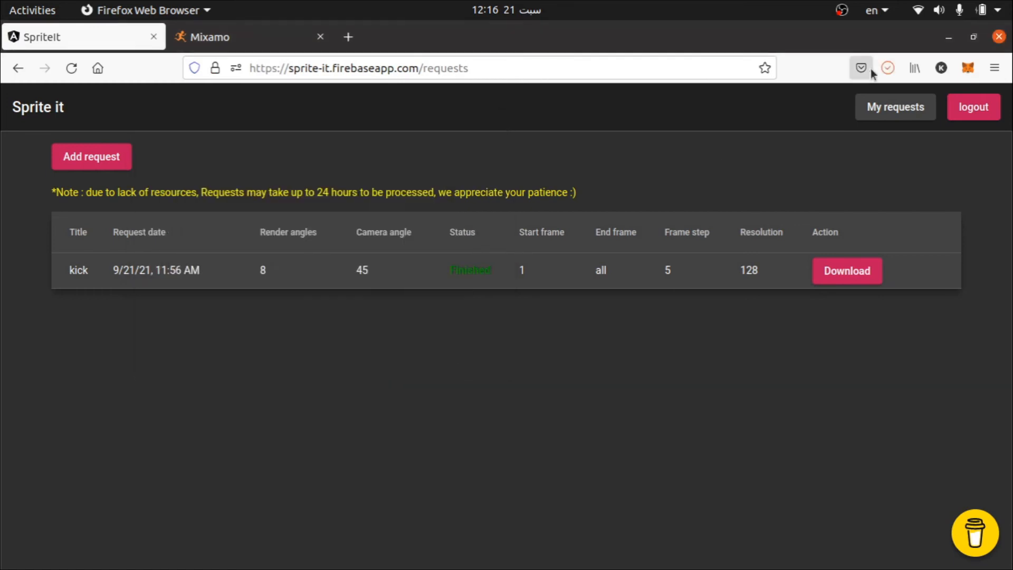
{"action": "left_click", "coordinate": [889, 68]}
{"action": "left_click", "coordinate": [878, 111]}
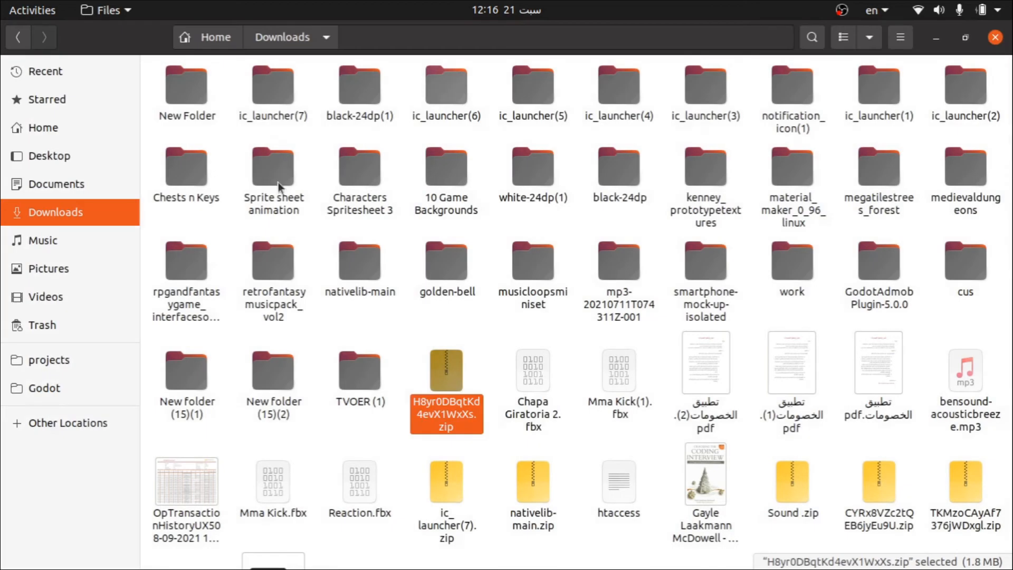
Step: Extract the downloaded zip archive in the Downloads folder and open the extracted folder
{"action": "right_click", "coordinate": [457, 379]}
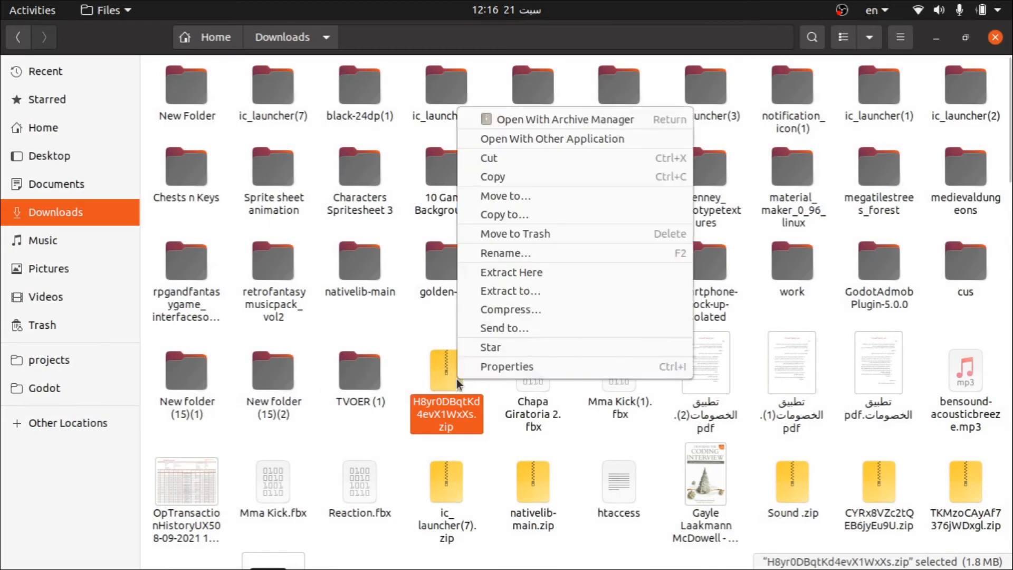
{"action": "left_click", "coordinate": [528, 271]}
{"action": "double_click", "coordinate": [184, 93]}
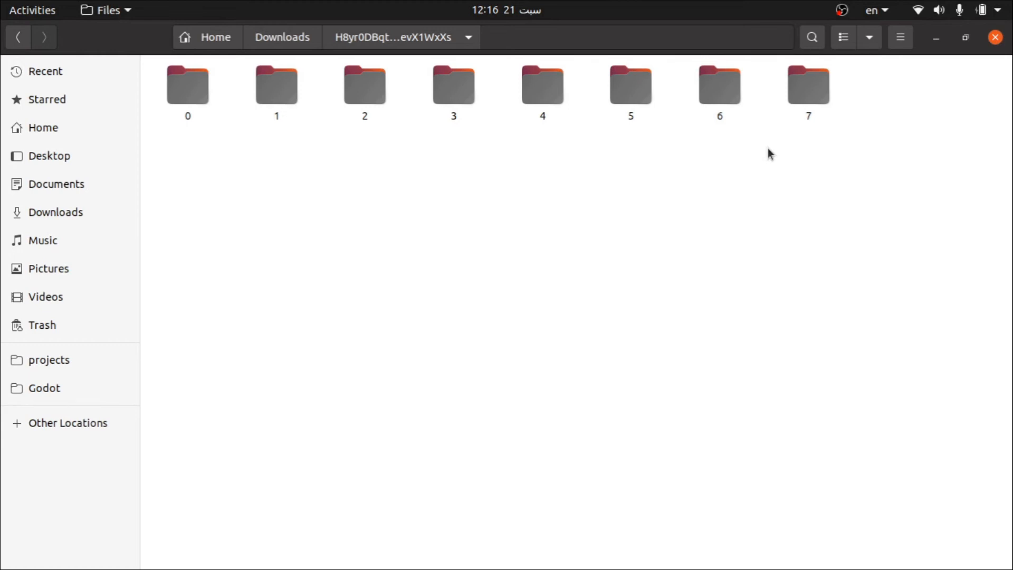
Step: Examine the rendered kick frames in folder 0, paging through the images from 0001.png onward
{"action": "double_click", "coordinate": [182, 93]}
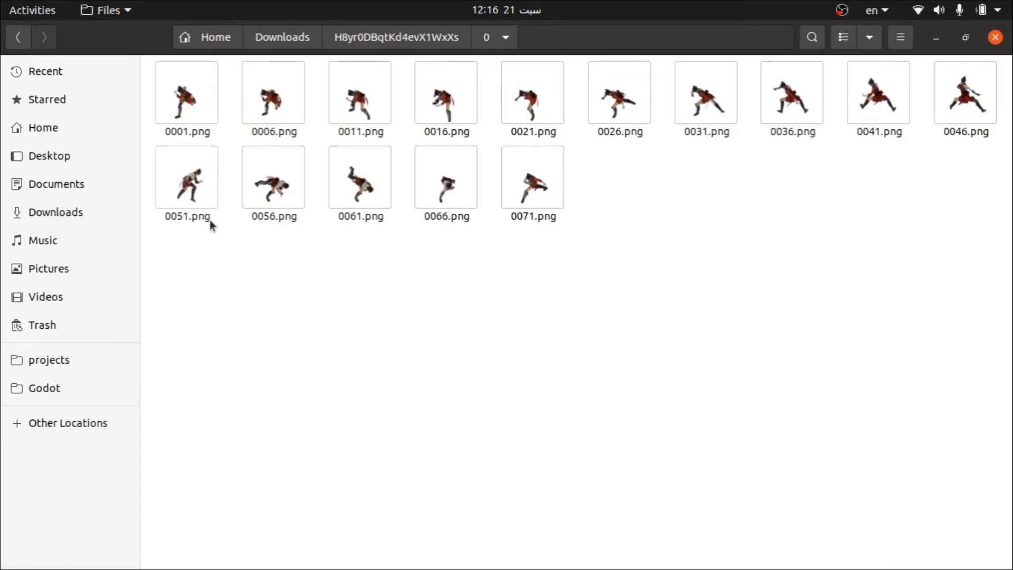
{"action": "double_click", "coordinate": [185, 98]}
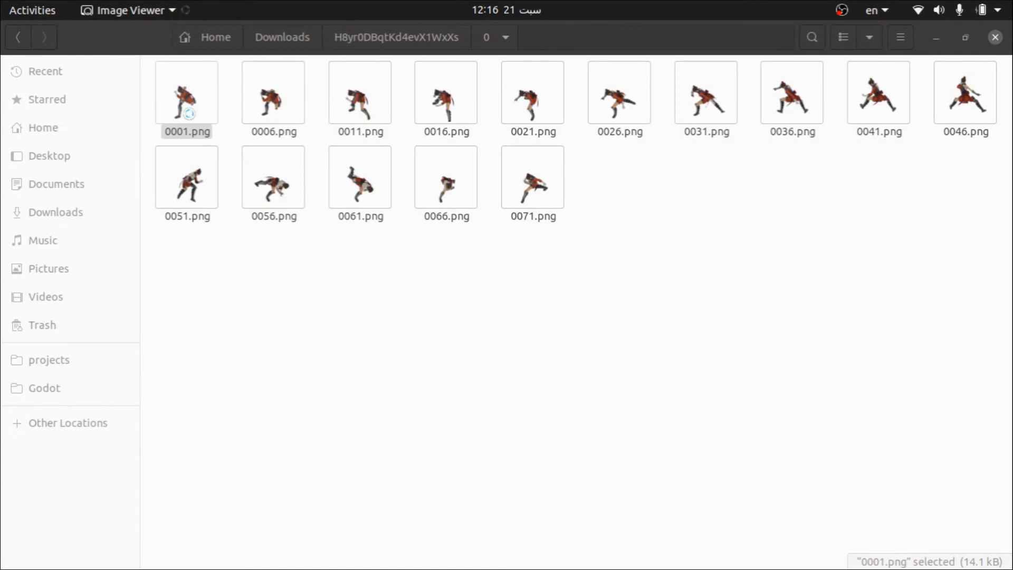
{"action": "key", "text": "Right"}
{"action": "key", "text": "Right"}
{"action": "key", "text": "Right"}
{"action": "key", "text": "Right"}
{"action": "key", "text": "Right"}
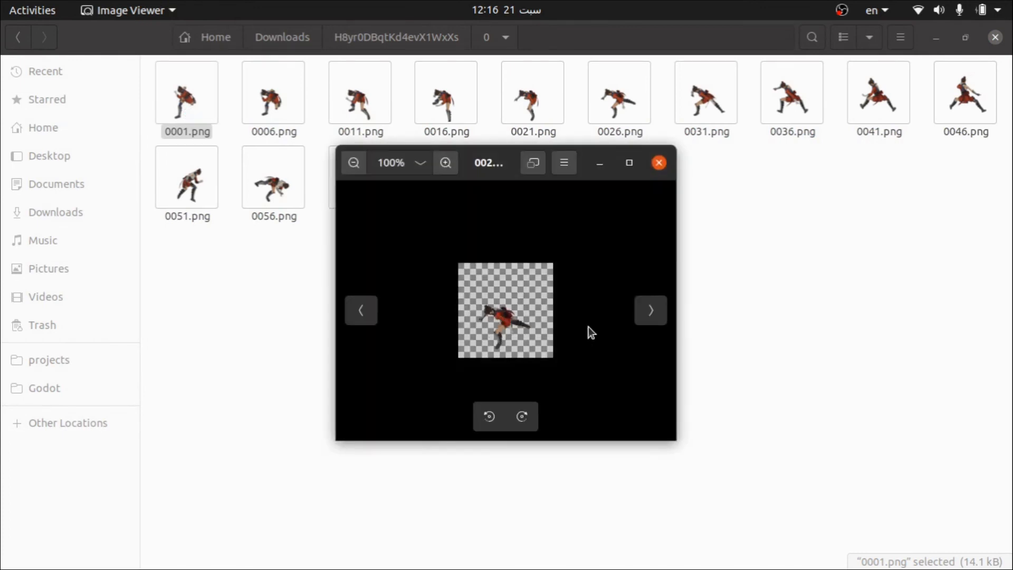
{"action": "key", "text": "Right"}
{"action": "left_click", "coordinate": [647, 318]}
{"action": "left_click", "coordinate": [648, 317]}
{"action": "left_click", "coordinate": [647, 318]}
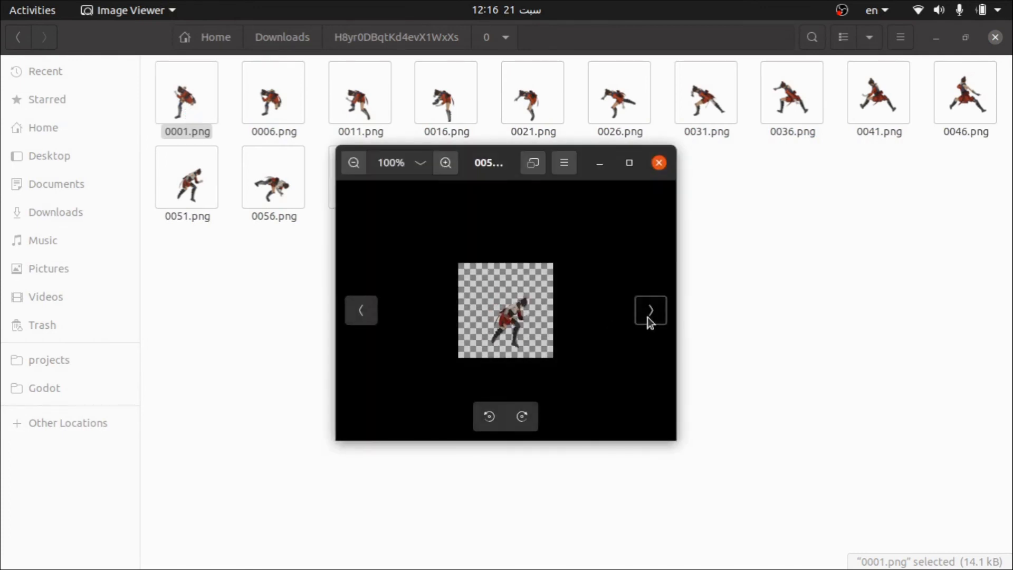
{"action": "left_click", "coordinate": [648, 318]}
{"action": "left_click", "coordinate": [647, 318]}
{"action": "left_click", "coordinate": [647, 318]}
{"action": "left_click", "coordinate": [644, 318]}
{"action": "left_click", "coordinate": [644, 317]}
{"action": "left_click", "coordinate": [644, 318]}
{"action": "left_click", "coordinate": [644, 318]}
{"action": "left_click", "coordinate": [644, 317]}
{"action": "left_click", "coordinate": [655, 169]}
Step: Look at the rendered frames in folders 1 and 4 of the extracted archive
{"action": "left_click", "coordinate": [431, 43]}
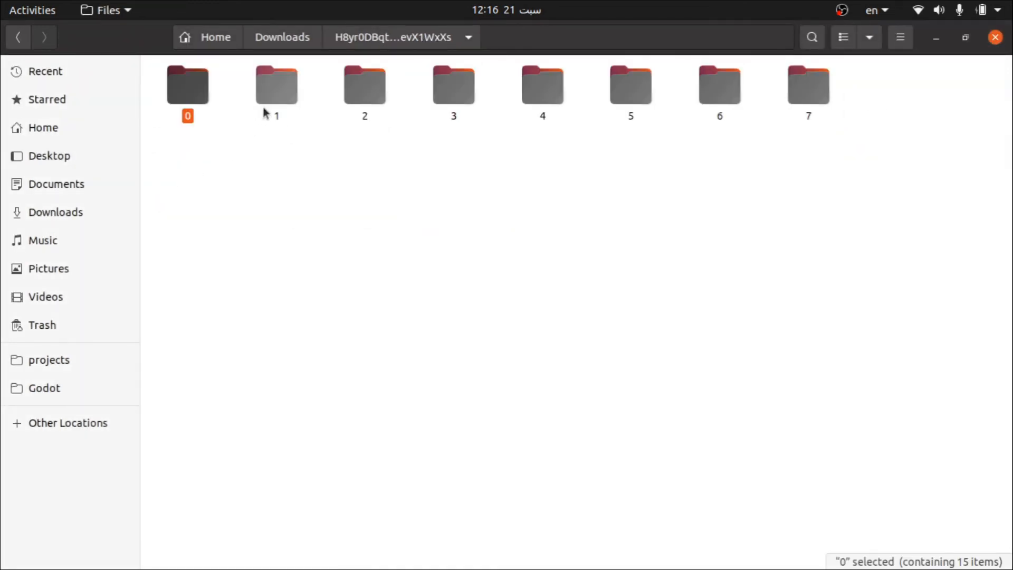
{"action": "double_click", "coordinate": [265, 109]}
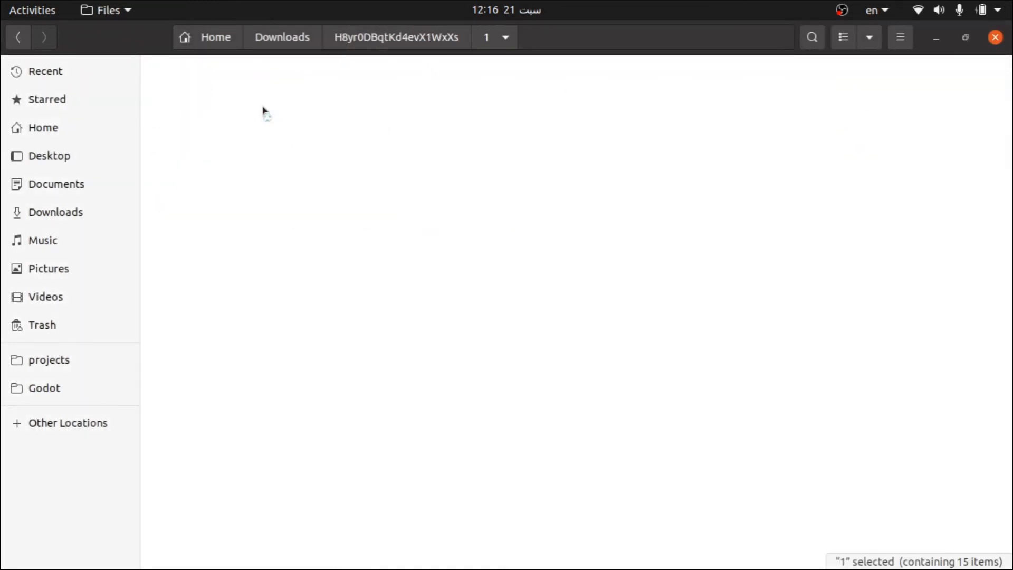
{"action": "left_click", "coordinate": [425, 36]}
{"action": "double_click", "coordinate": [533, 86]}
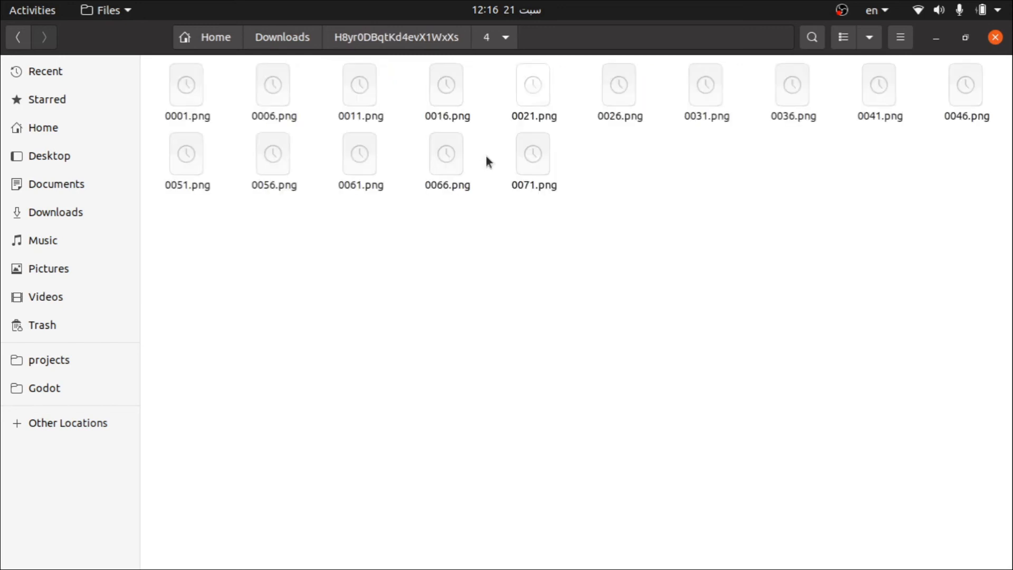
Step: Examine the rendered frames in folder 4 at full size, paging onward from 0001.png, and close the image viewer
{"action": "double_click", "coordinate": [206, 100]}
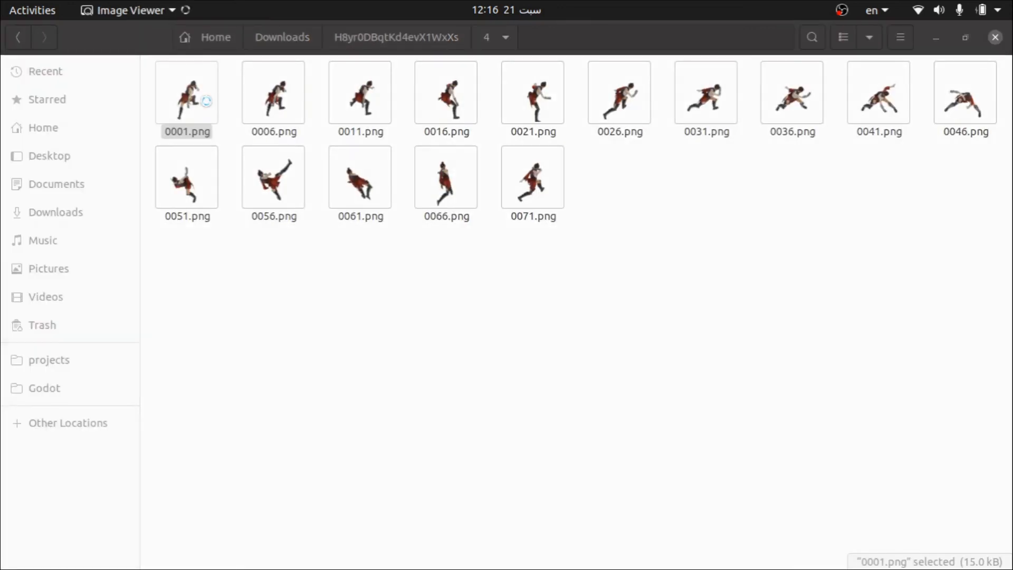
{"action": "key", "text": "Right"}
{"action": "key", "text": "Right"}
{"action": "key", "text": "Right"}
{"action": "key", "text": "Right"}
{"action": "key", "text": "Right"}
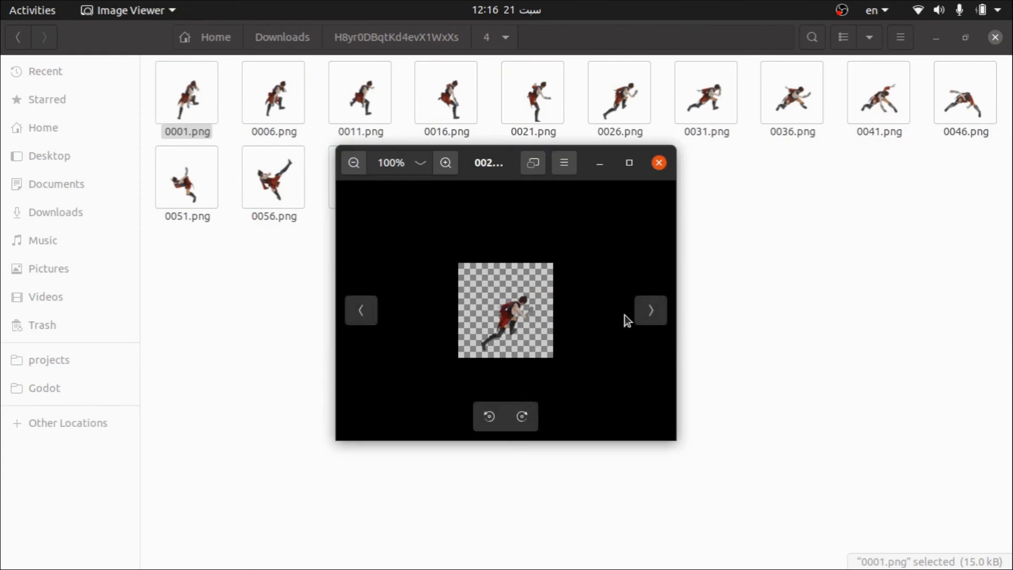
{"action": "left_click", "coordinate": [655, 314]}
{"action": "left_click", "coordinate": [655, 313]}
{"action": "left_click", "coordinate": [654, 313]}
{"action": "left_click", "coordinate": [654, 314]}
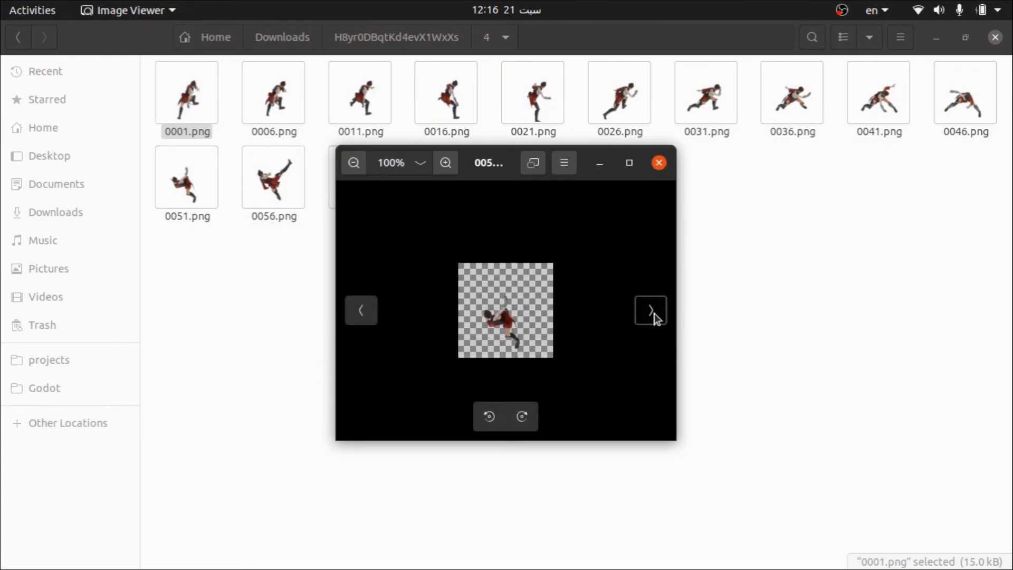
{"action": "left_click", "coordinate": [654, 314]}
{"action": "left_click", "coordinate": [655, 313]}
{"action": "left_click", "coordinate": [654, 313]}
{"action": "left_click", "coordinate": [654, 314]}
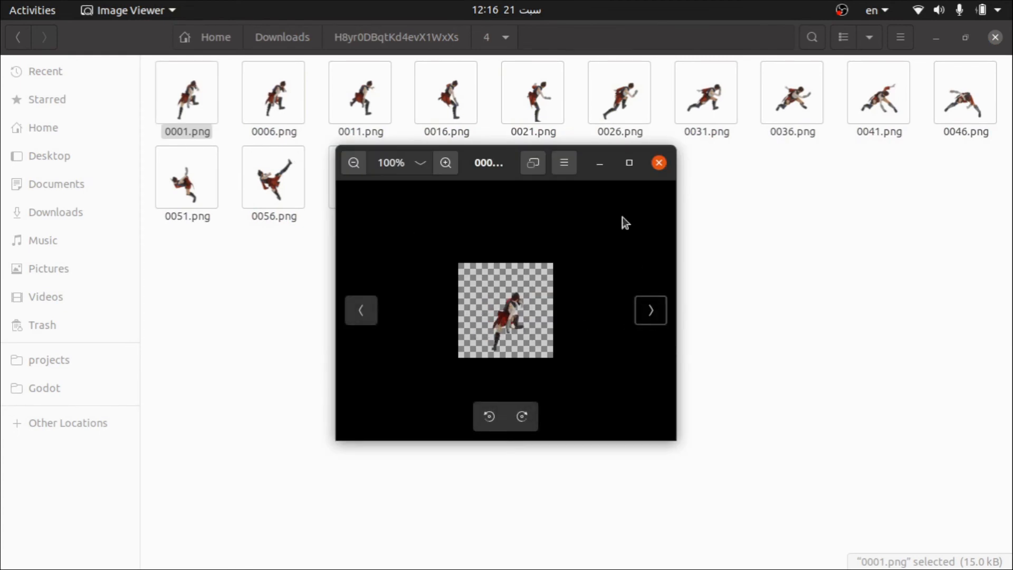
{"action": "left_click", "coordinate": [659, 163]}
Step: Switch to Sprite it in Firefox, examine the custom start and end frame range in a new request's render options, and cancel the request
{"action": "left_click", "coordinate": [24, 90]}
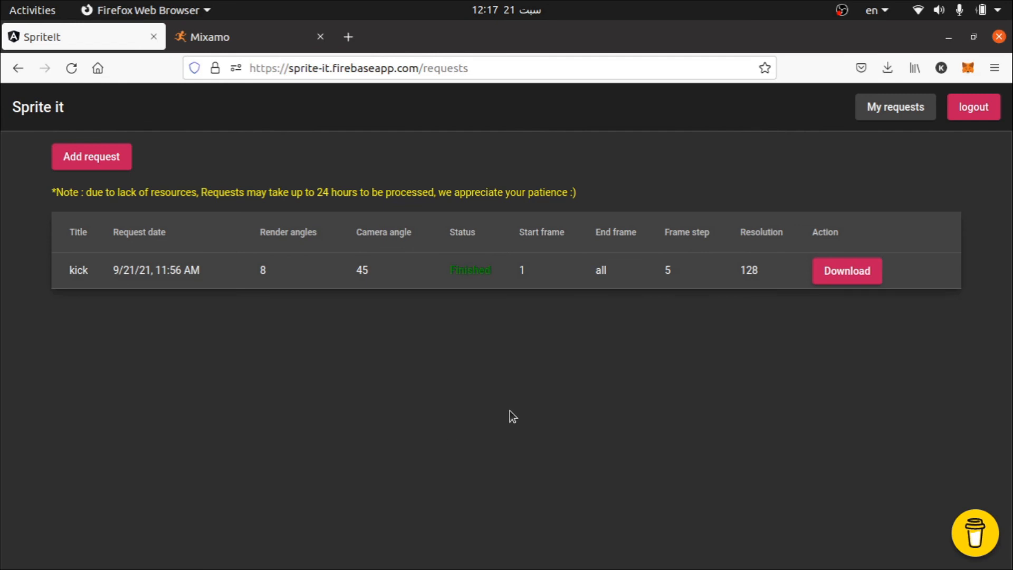
{"action": "left_click", "coordinate": [83, 156]}
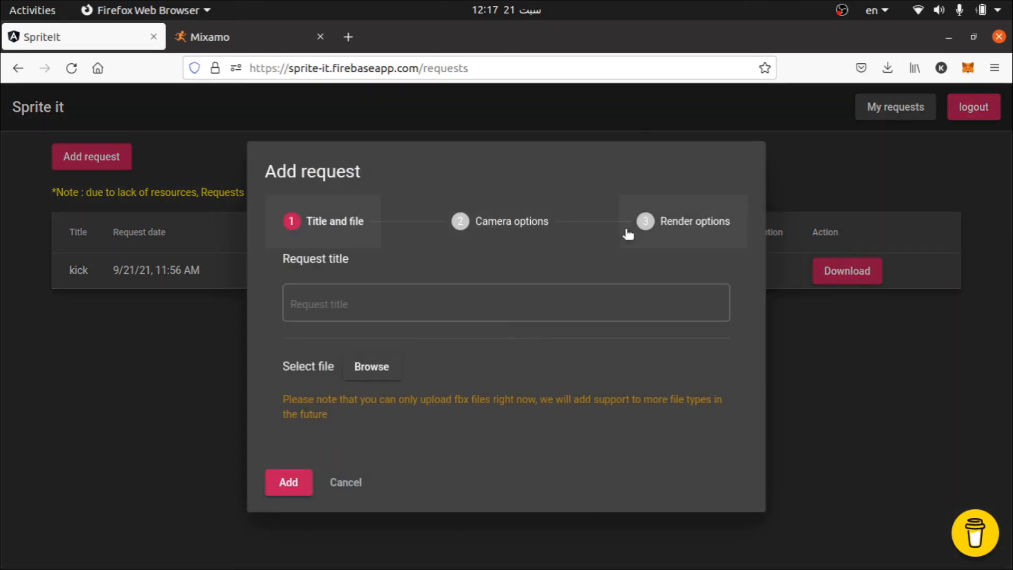
{"action": "left_click", "coordinate": [662, 221]}
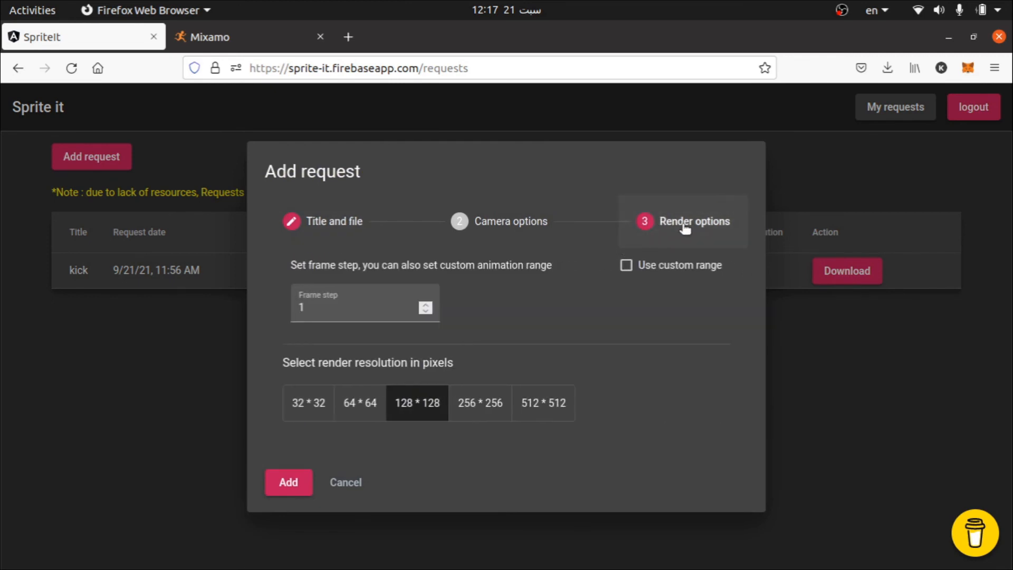
{"action": "left_click", "coordinate": [626, 266]}
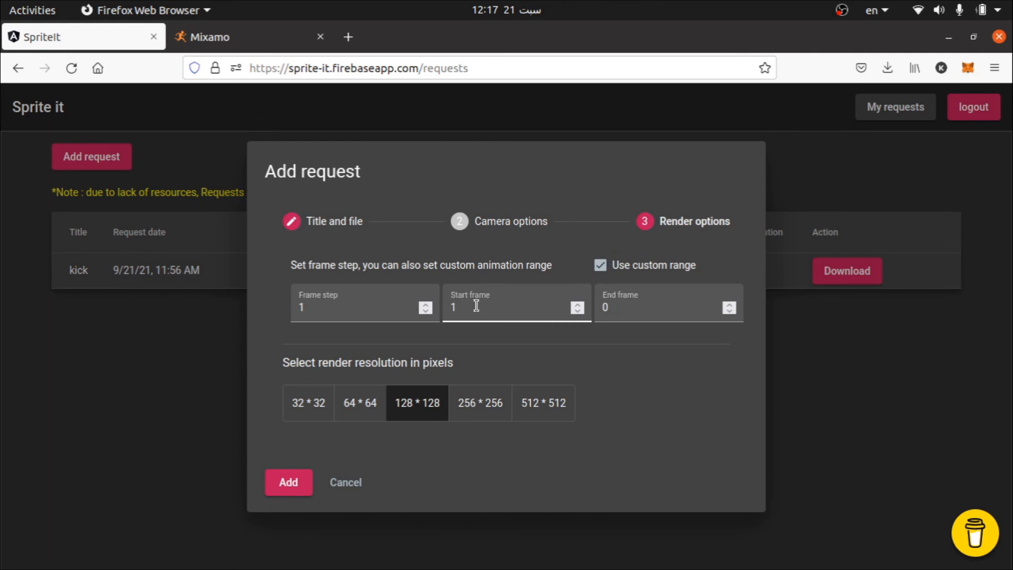
{"action": "left_click", "coordinate": [621, 303]}
{"action": "left_click", "coordinate": [490, 307]}
{"action": "left_click", "coordinate": [626, 306]}
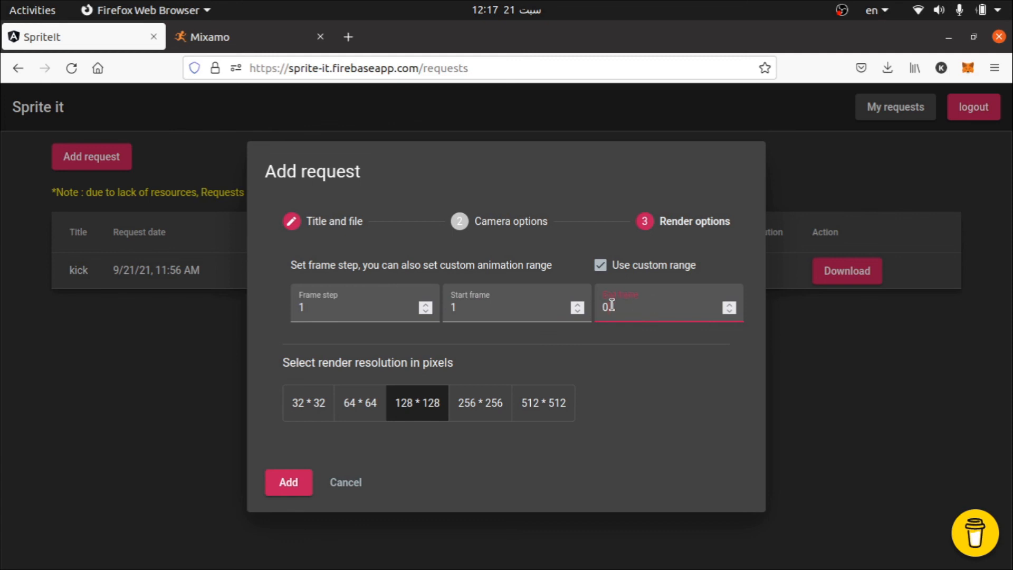
{"action": "left_click", "coordinate": [601, 265]}
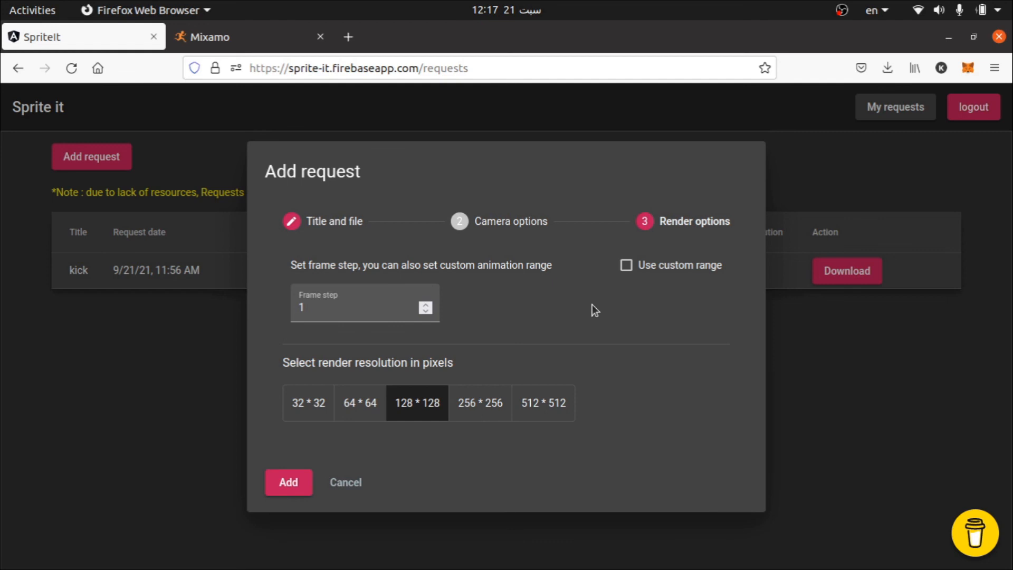
{"action": "left_click", "coordinate": [346, 483]}
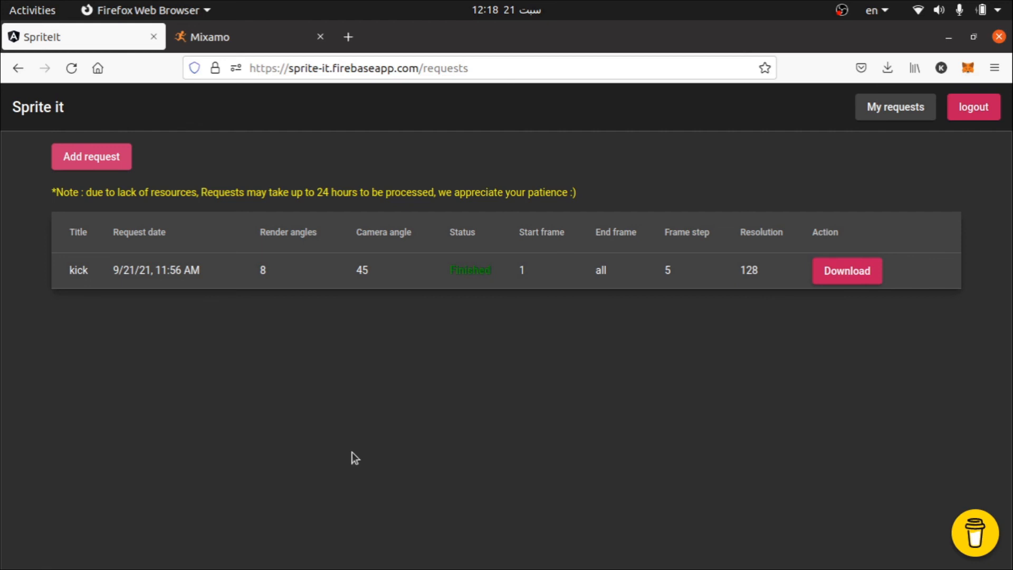
Step: View the Buy Me a Coffee support form on the requests page and close it without donating
{"action": "left_click", "coordinate": [975, 533]}
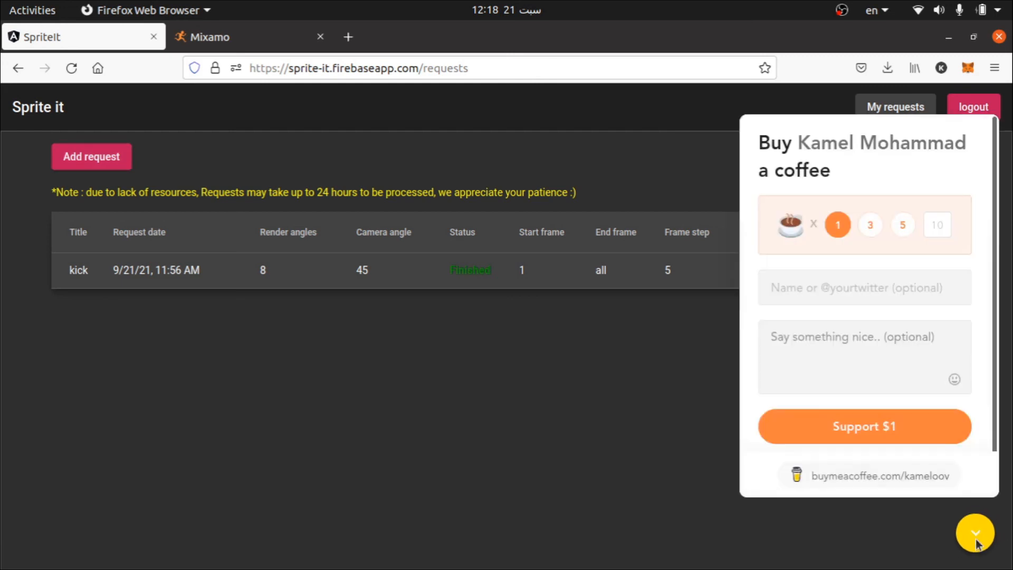
{"action": "left_click", "coordinate": [647, 434]}
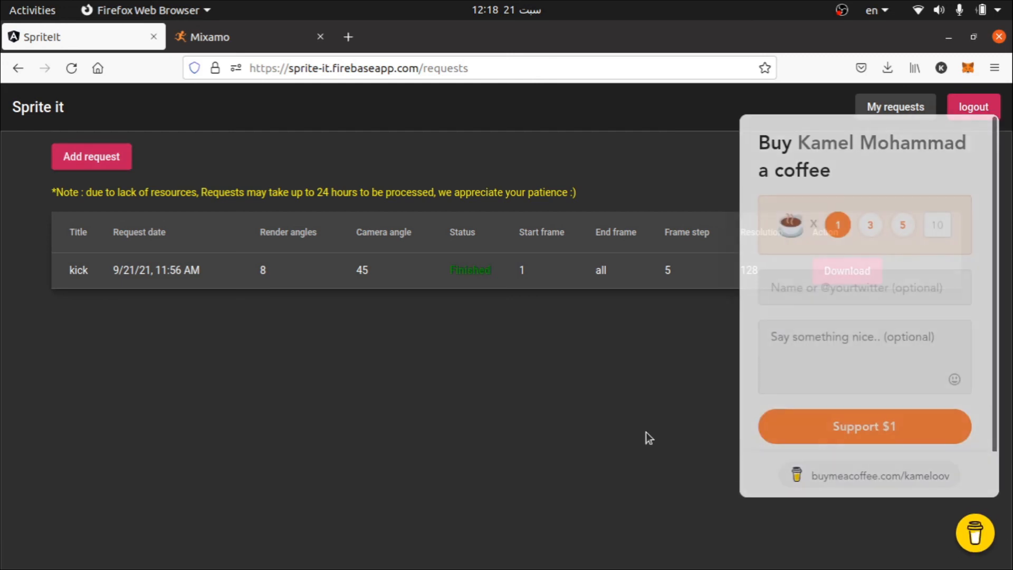